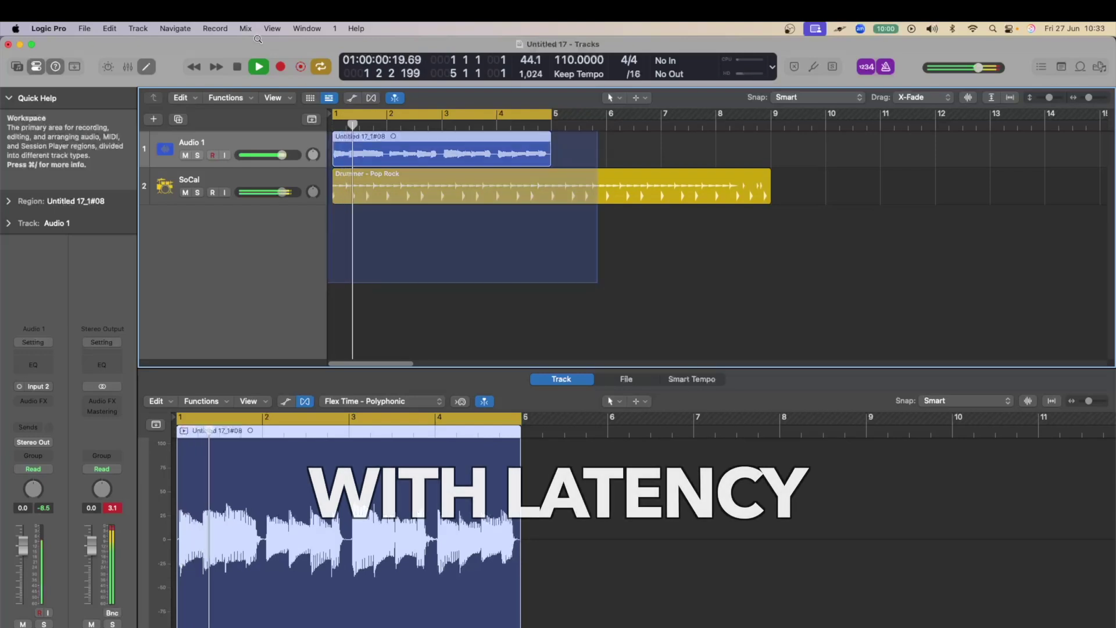
# Step: Play back the recording, then stop and set the playhead just after the song start
pyautogui.press('z')
pyautogui.moveTo(386, 233); pyautogui.dragTo(552, 264)
pyautogui.press('z')
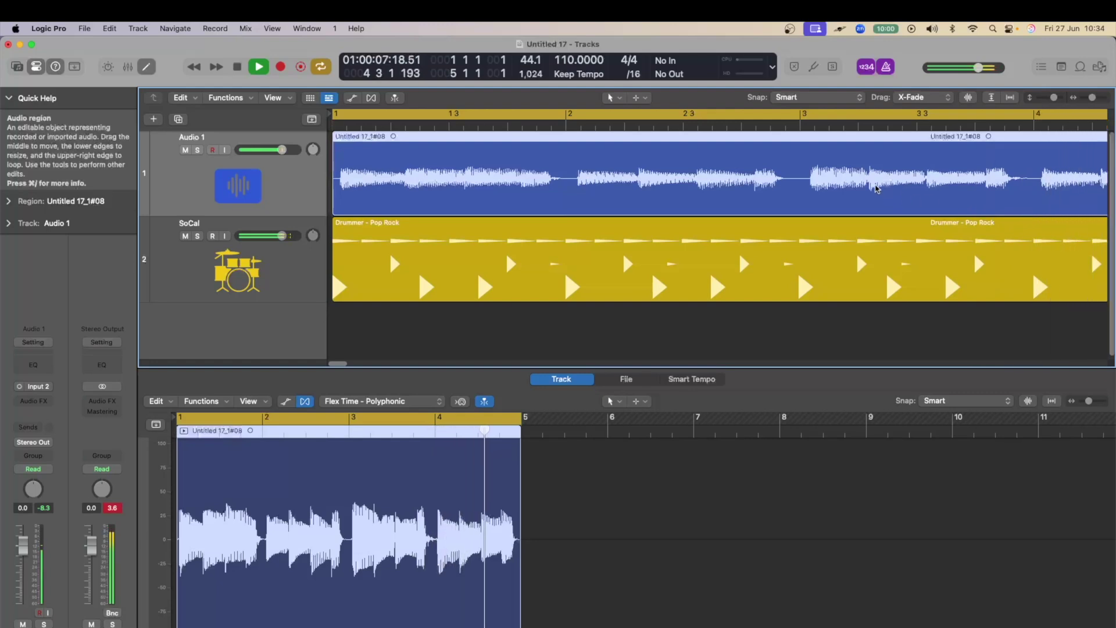
pyautogui.press('space')
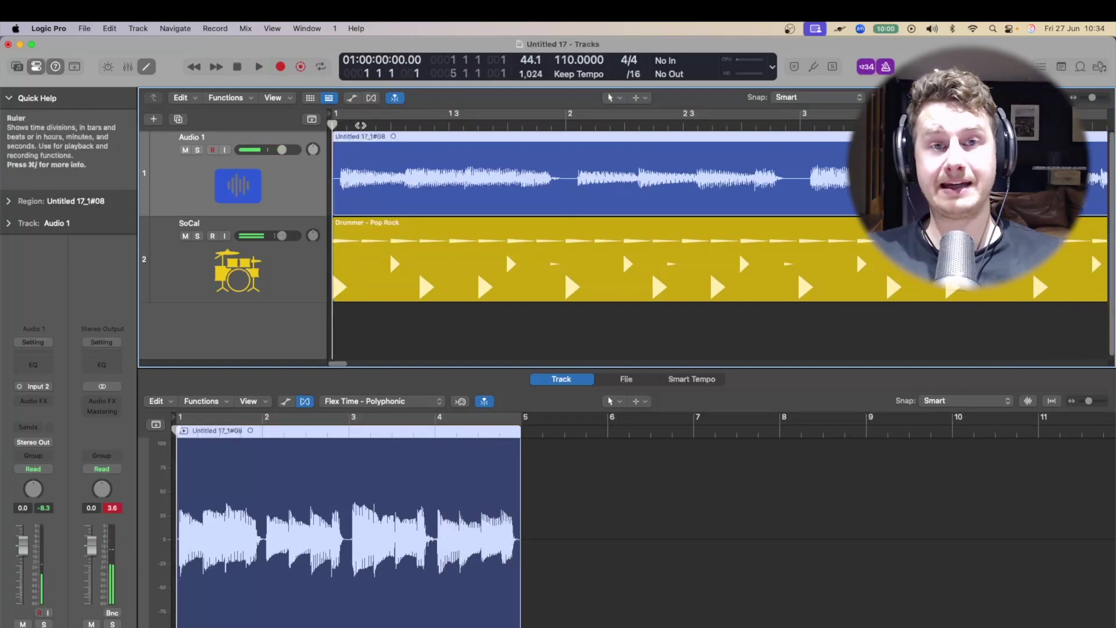
pyautogui.click(343, 124)
pyautogui.scroll(5, 393, 131)
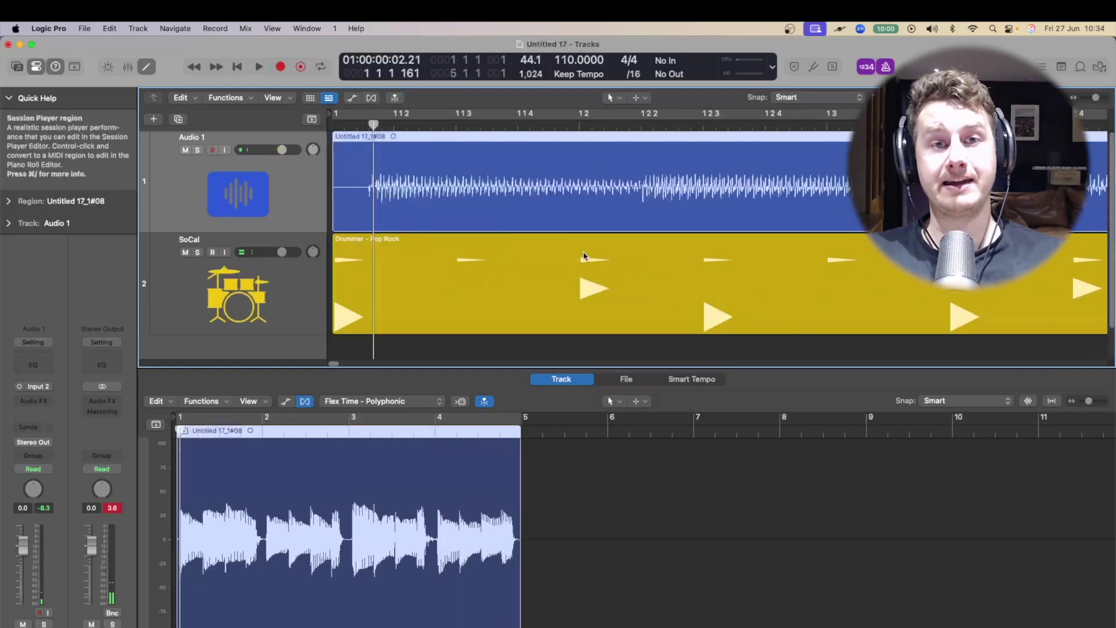
pyautogui.click(368, 124)
pyautogui.scroll(-3, 367, 143)
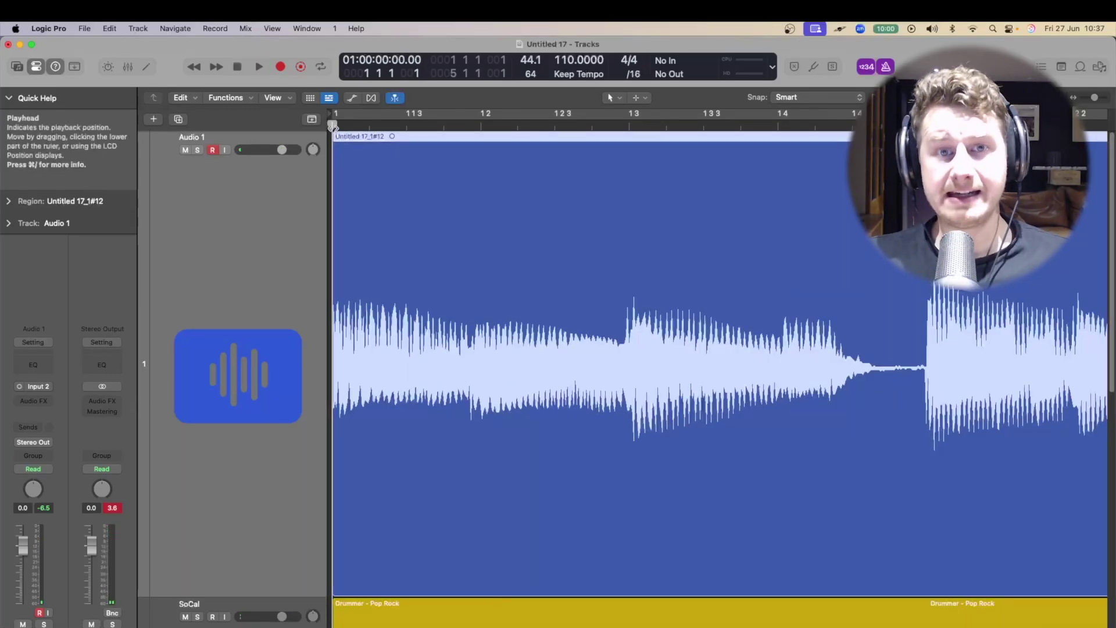
# Step: Stop playback, move the playhead to bar 3 and play from there
pyautogui.press('space')
pyautogui.press('space')
pyautogui.press('z')
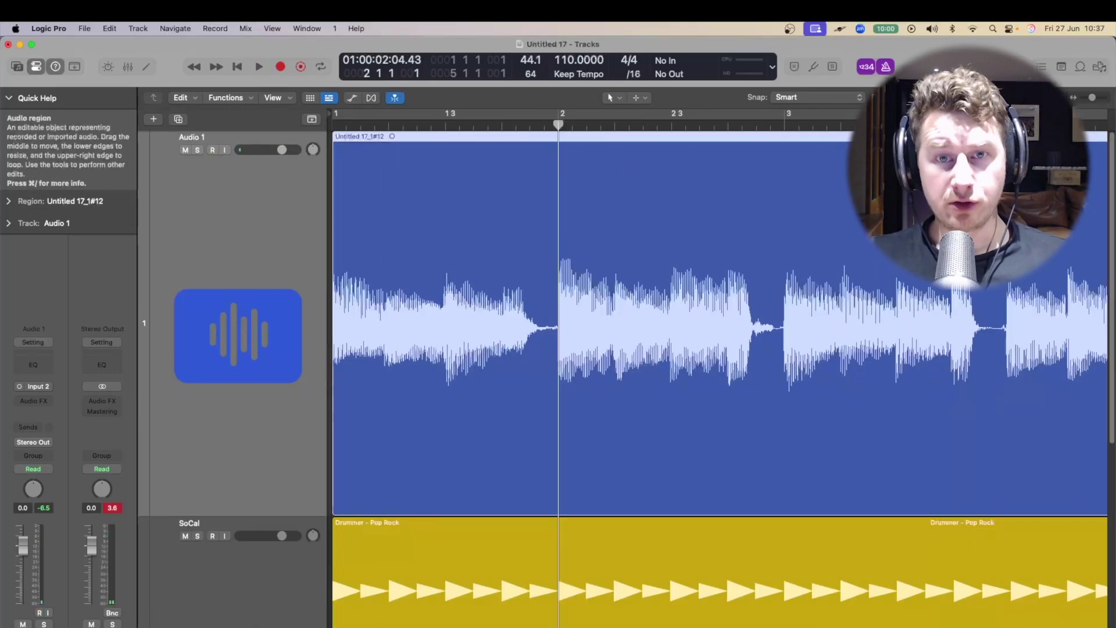
pyautogui.moveTo(558, 124); pyautogui.dragTo(788, 149)
pyautogui.scroll(-2, 735, 155)
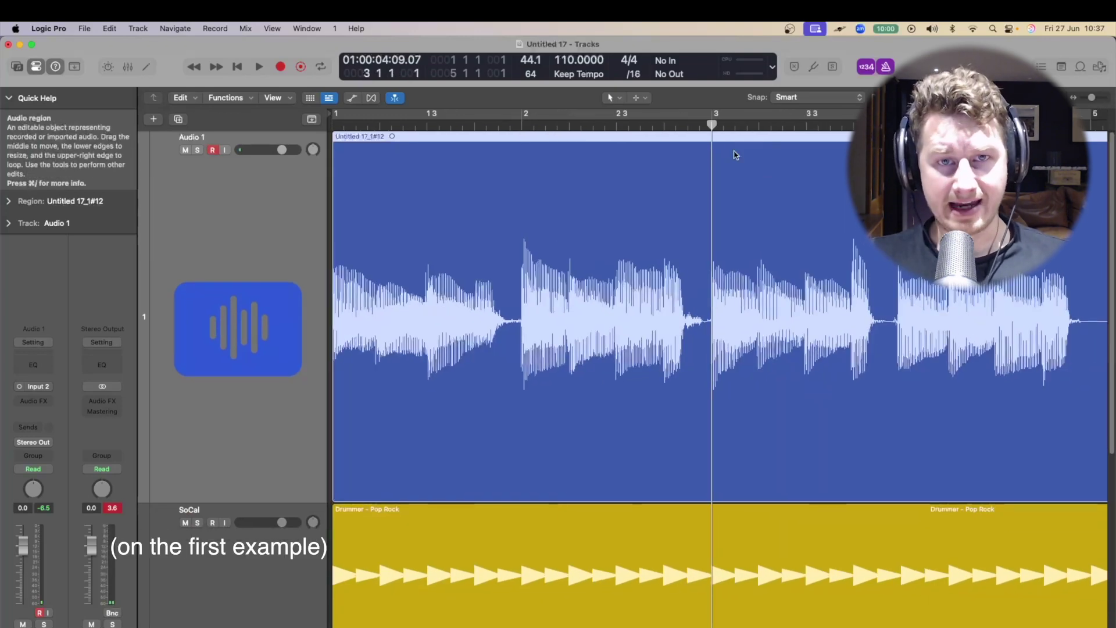
pyautogui.press('space')
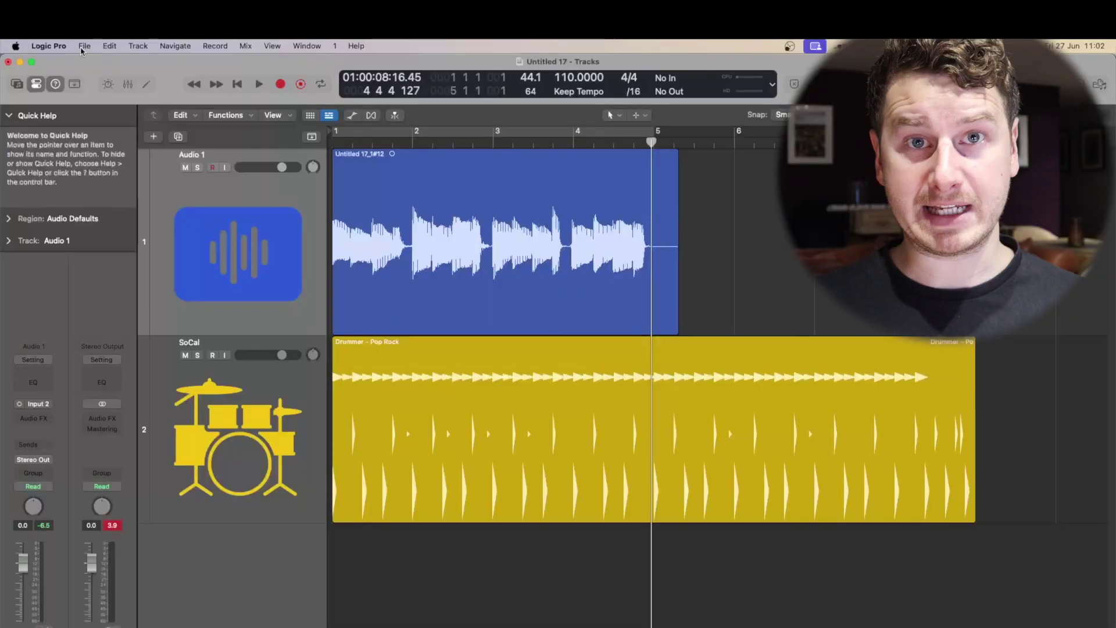
# Step: Open the Audio settings and set the I/O buffer size to 32 samples
pyautogui.click(63, 49)
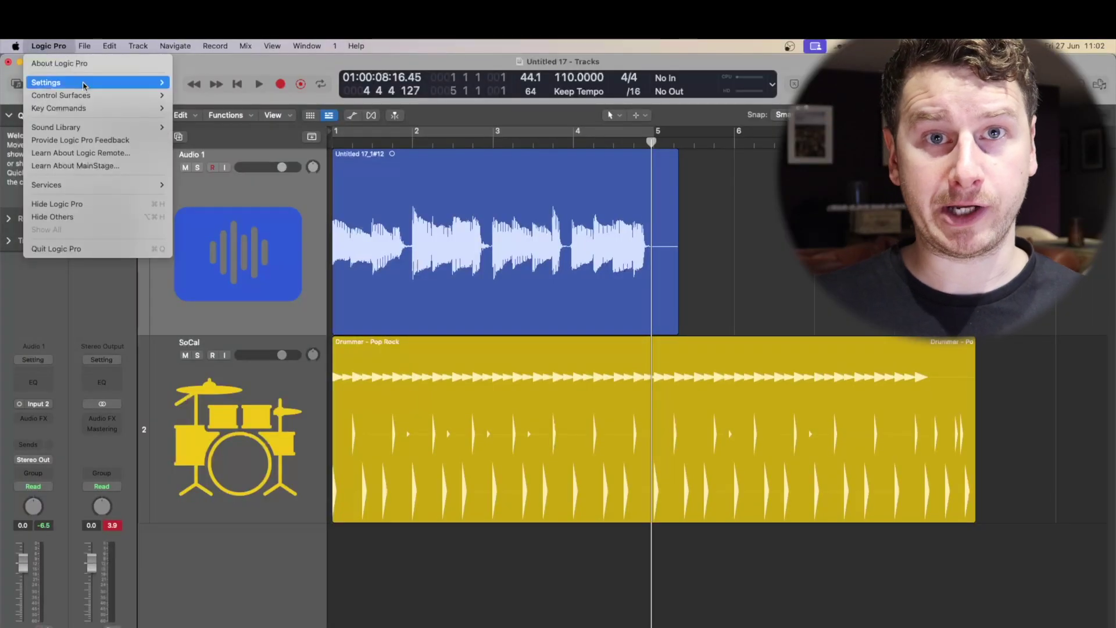
pyautogui.moveTo(79, 86)
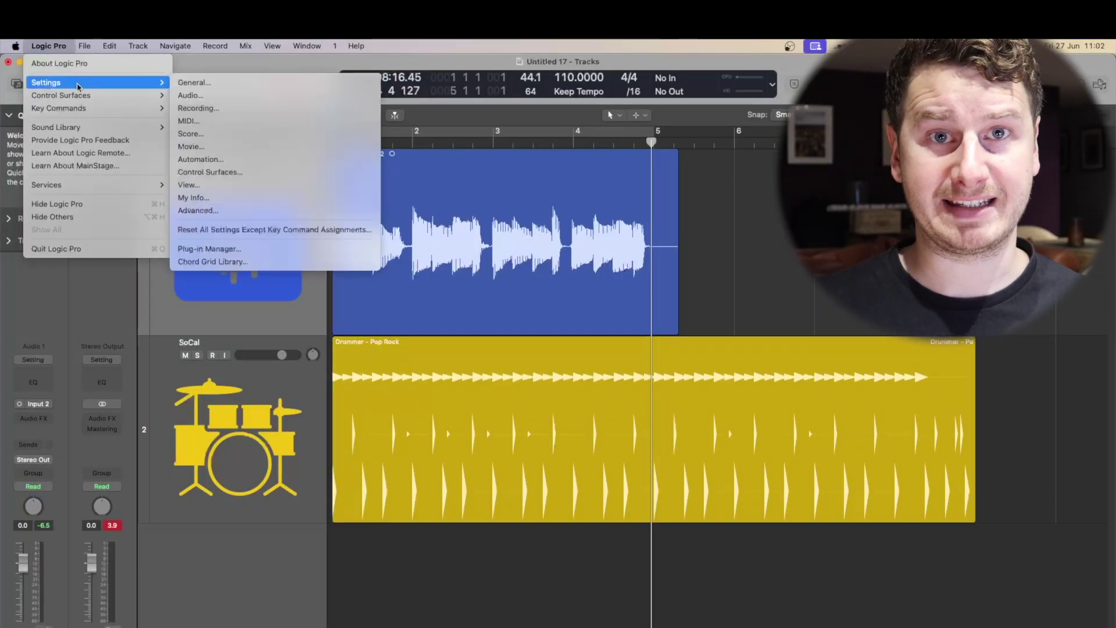
pyautogui.click(190, 96)
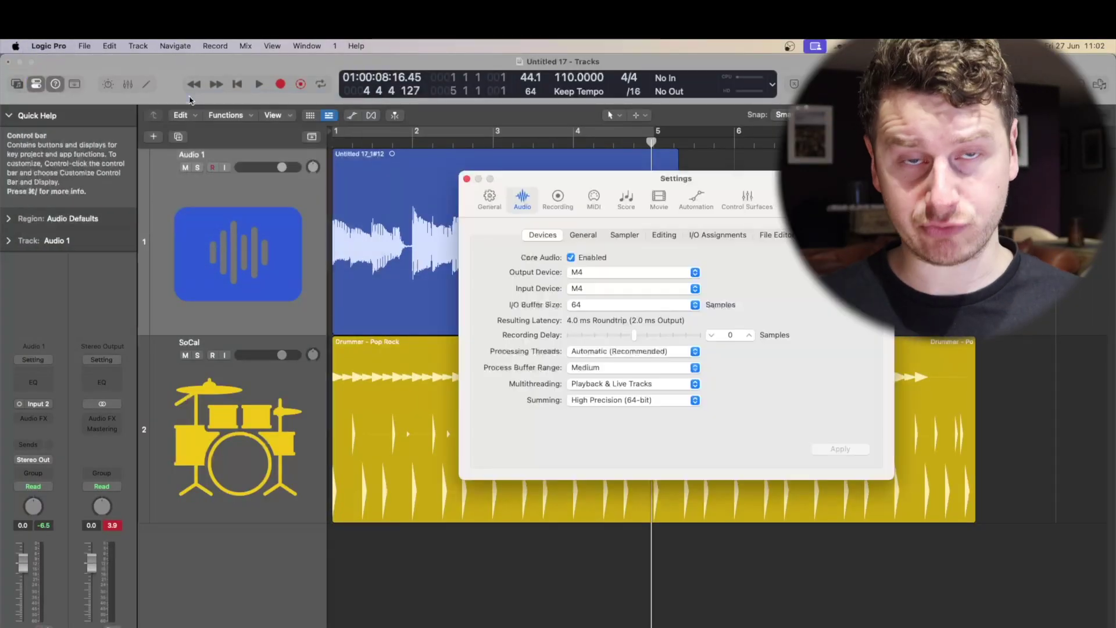
pyautogui.click(581, 306)
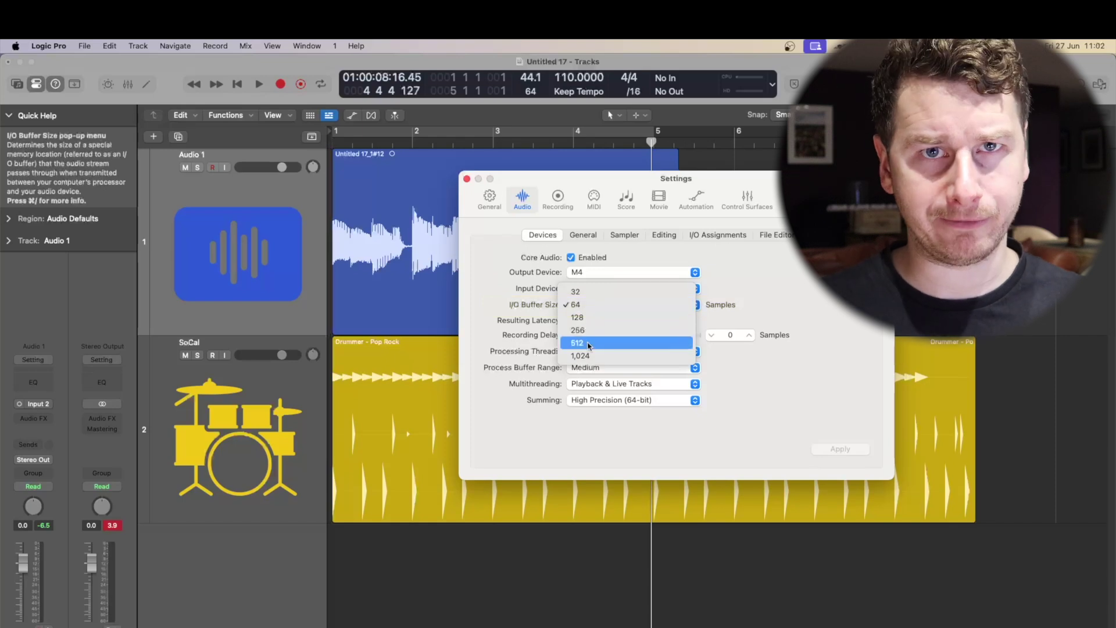
pyautogui.click(575, 292)
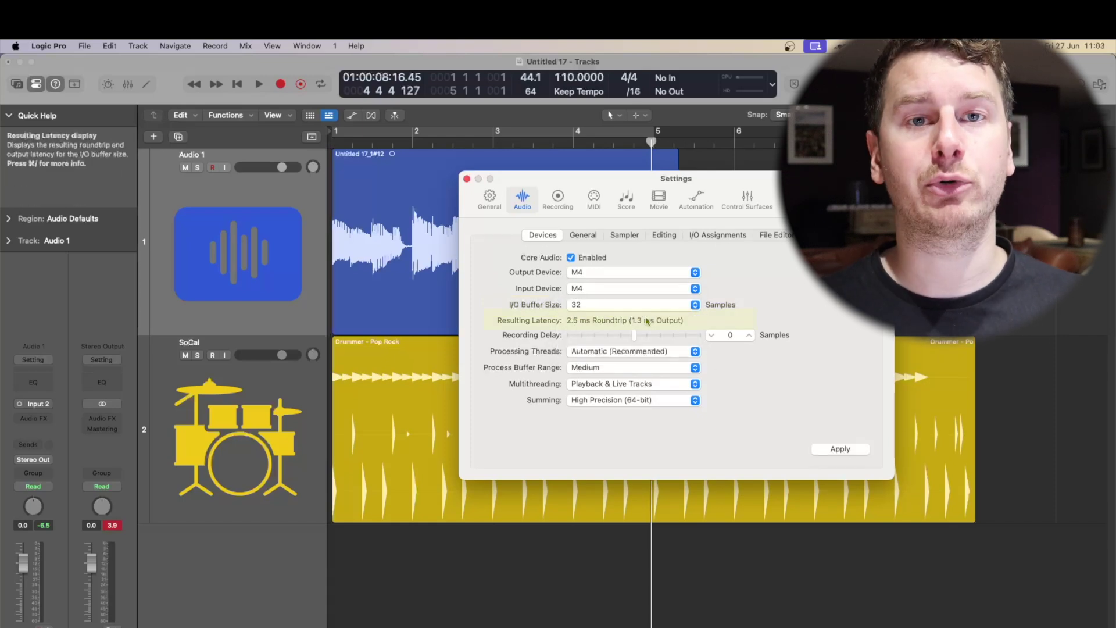
# Step: Compare I/O buffer sizes of 64, 1,024, 32 and 64 samples
pyautogui.click(592, 305)
pyautogui.click(591, 315)
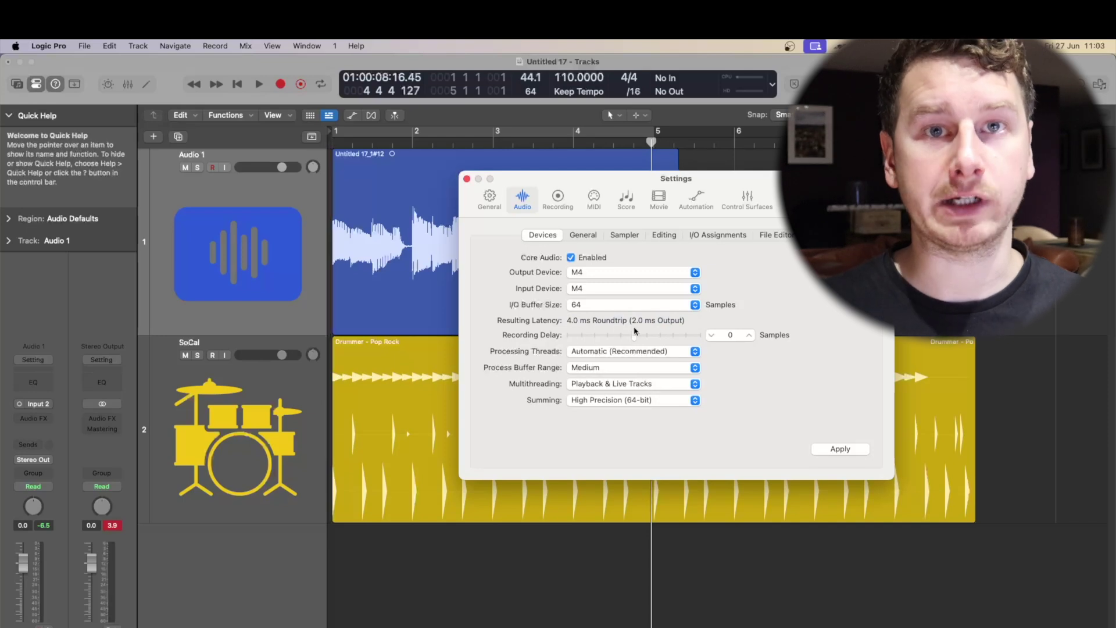
pyautogui.click(582, 305)
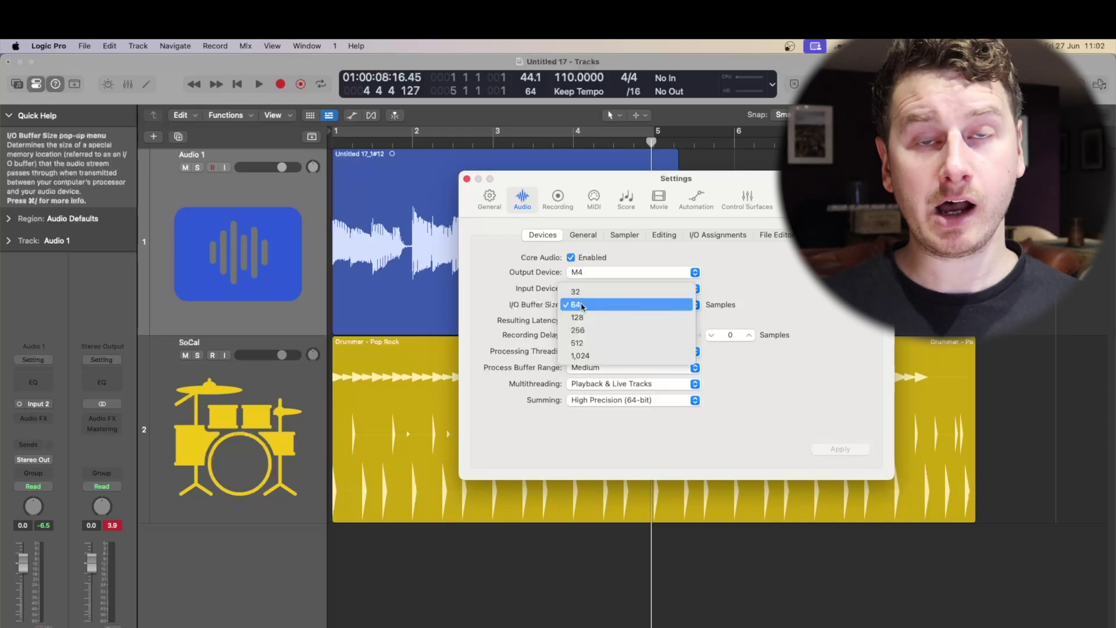
pyautogui.click(584, 355)
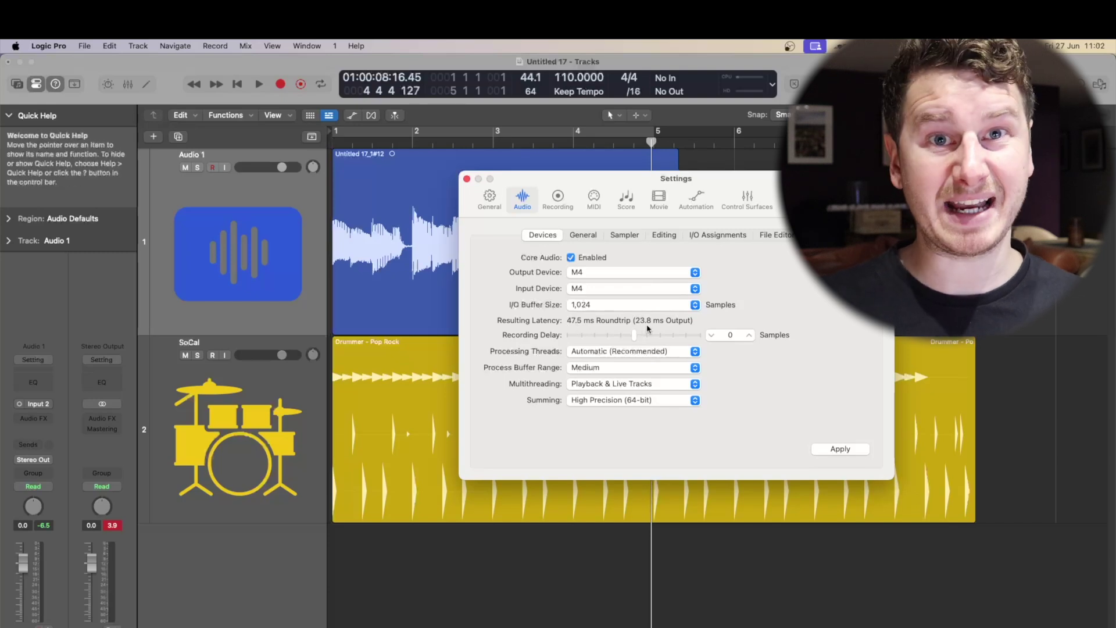
pyautogui.click(581, 308)
pyautogui.click(580, 242)
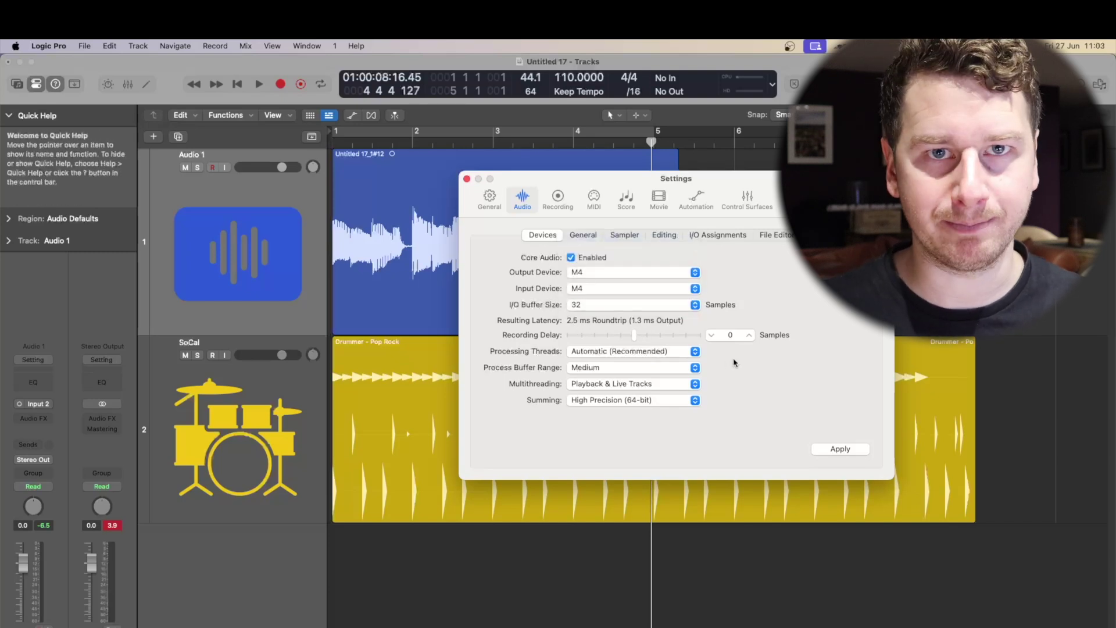
pyautogui.click(591, 310)
pyautogui.click(587, 318)
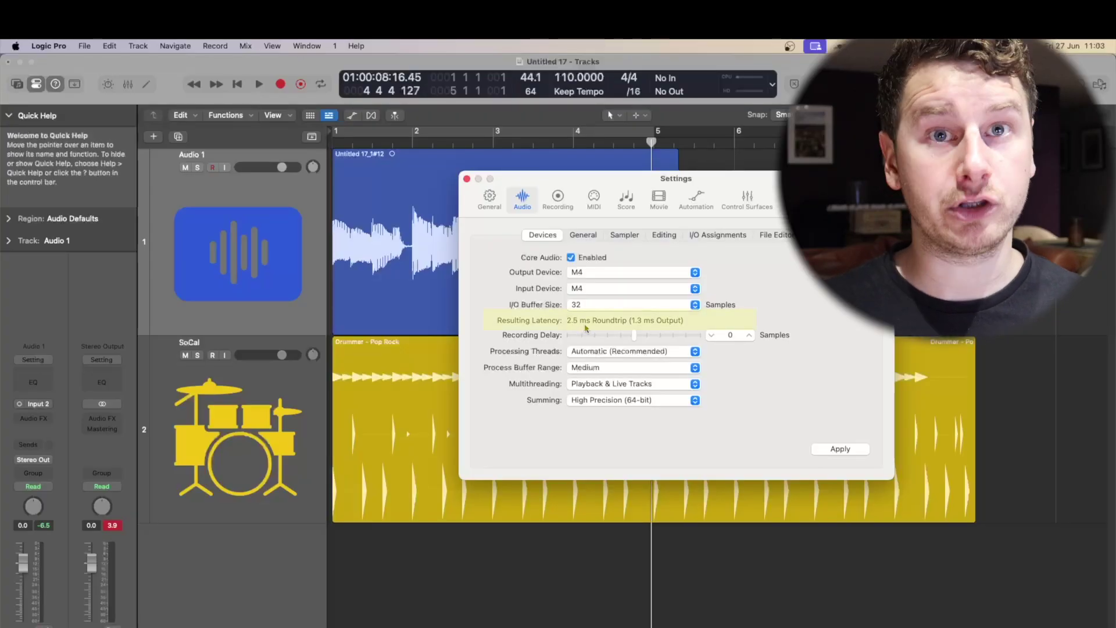
# Step: Select a 64-sample I/O buffer size for 4.0 ms roundtrip latency
pyautogui.click(592, 309)
pyautogui.click(631, 333)
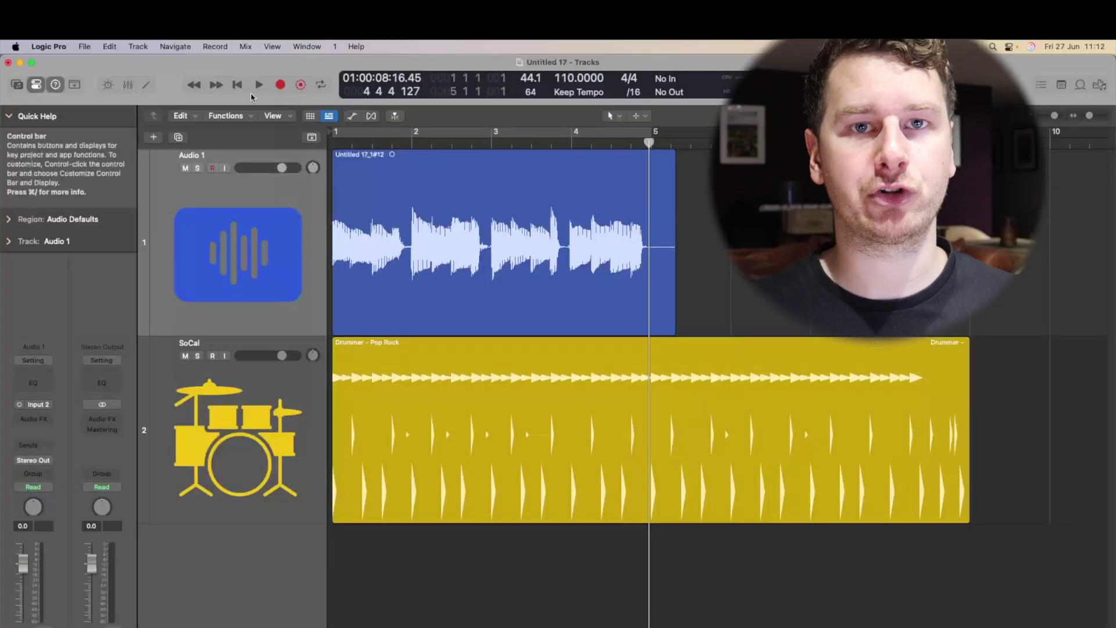
# Step: Add a Compressor to the vocal effects and switch on Low Latency Monitoring Mode
pyautogui.click(212, 48)
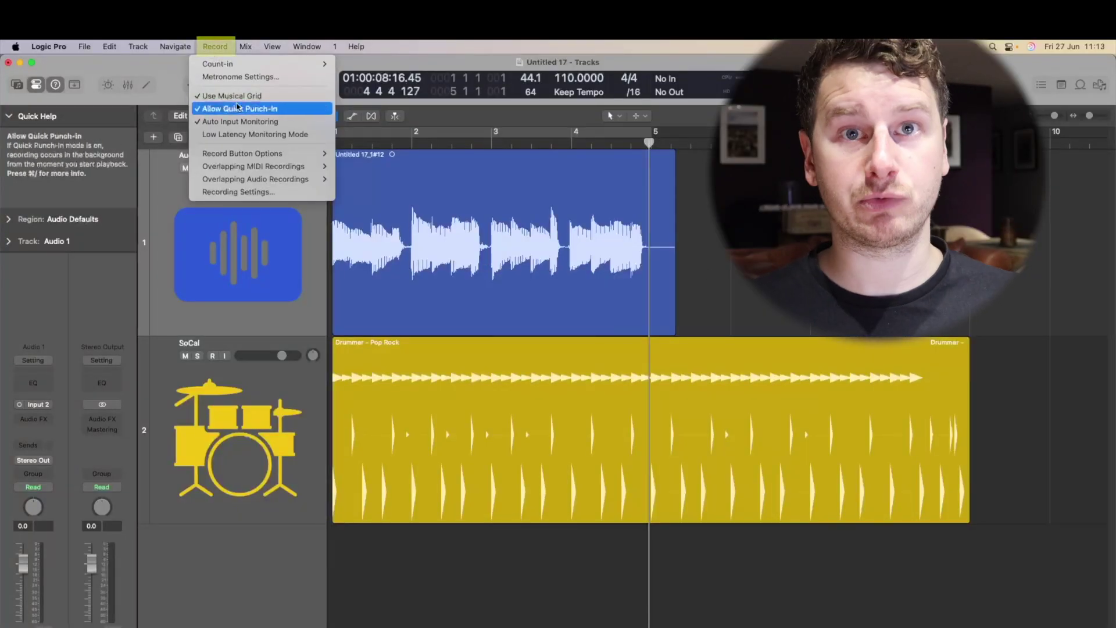
pyautogui.click(244, 138)
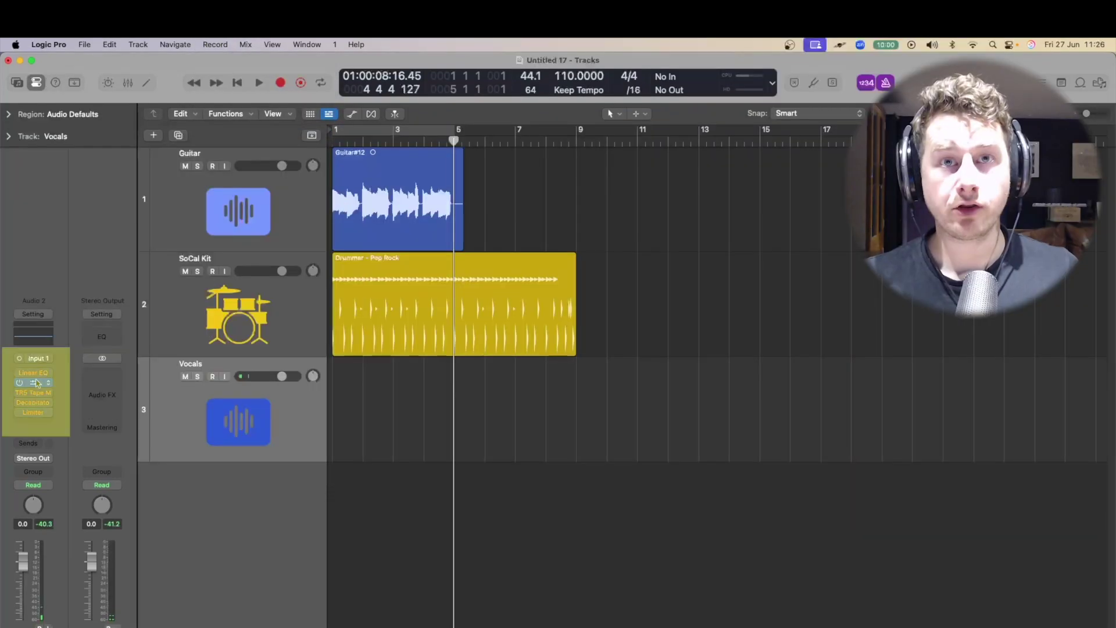
pyautogui.moveTo(35, 384); pyautogui.dragTo(35, 385)
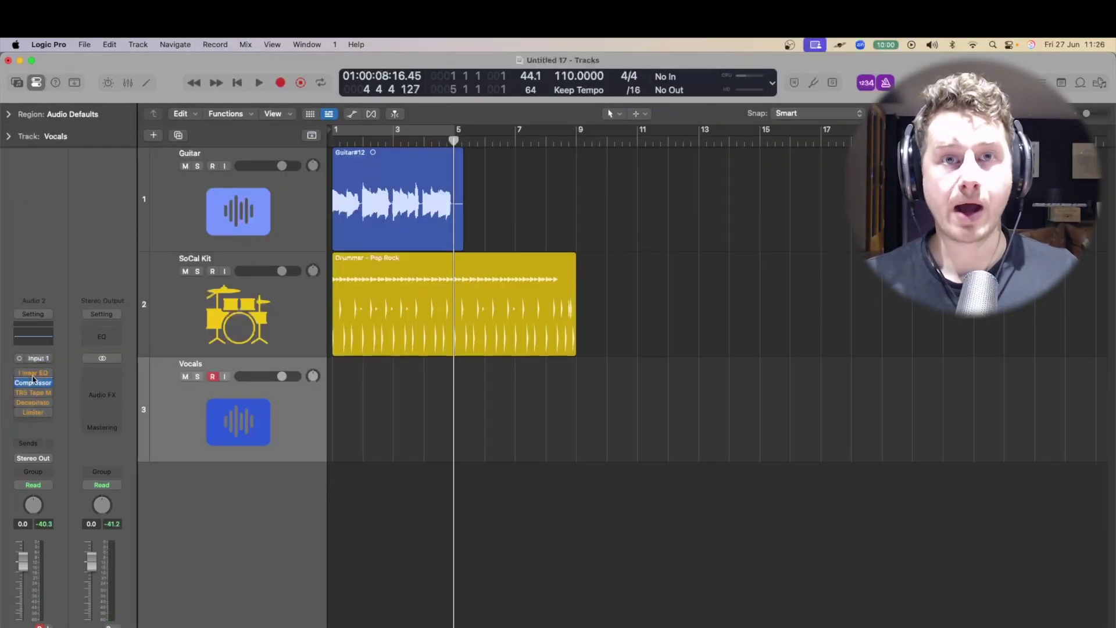
pyautogui.click(215, 45)
pyautogui.click(240, 132)
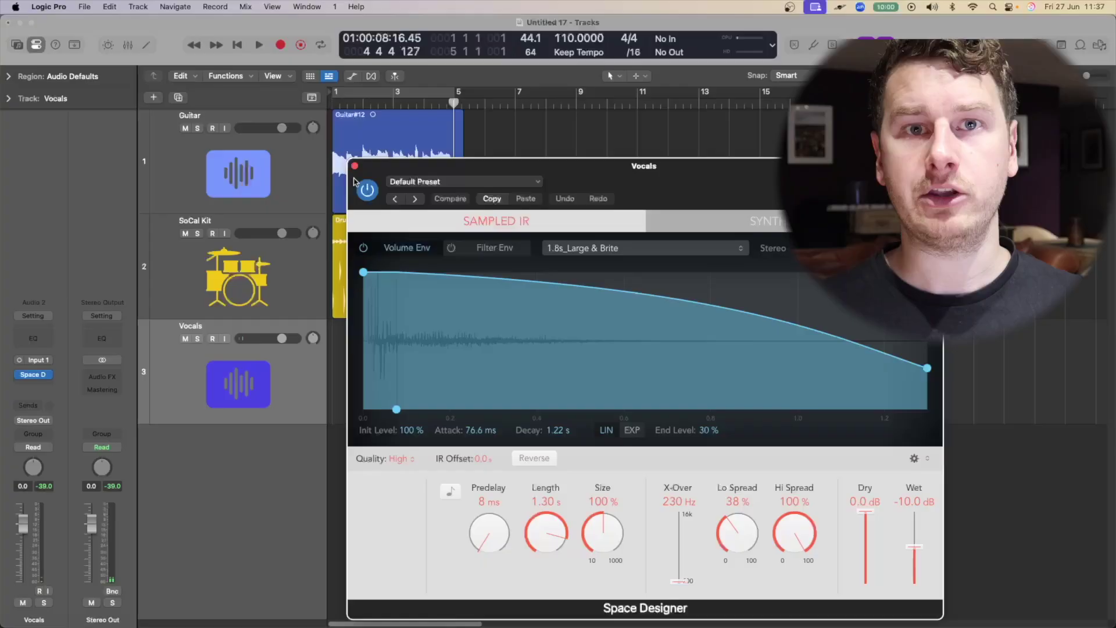
# Step: Close Space Designer and replace the Vocals reverb insert with SilverVerb
pyautogui.click(354, 168)
pyautogui.click(46, 375)
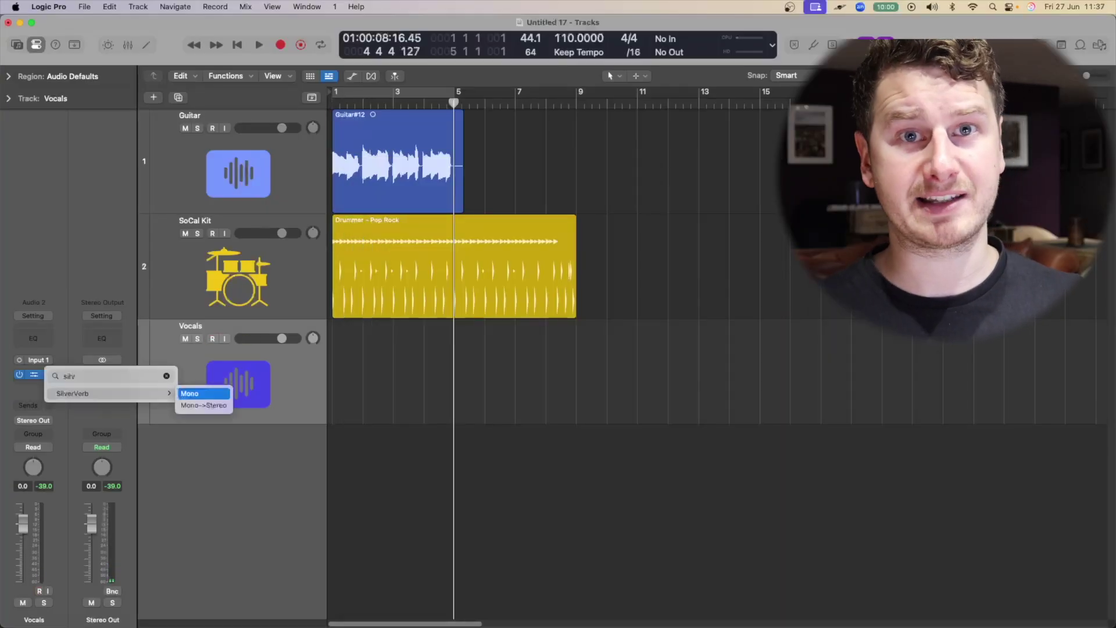
pyautogui.click(226, 396)
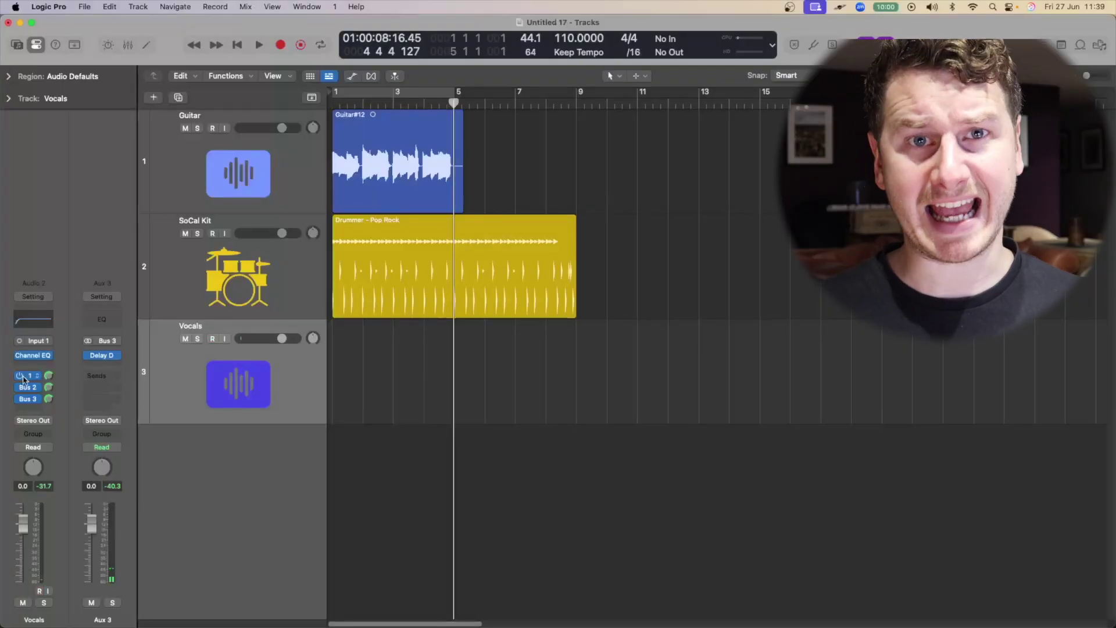
# Step: Record-enable the Vocals track and show the aux channel fed by Bus 1
pyautogui.moveTo(22, 402)
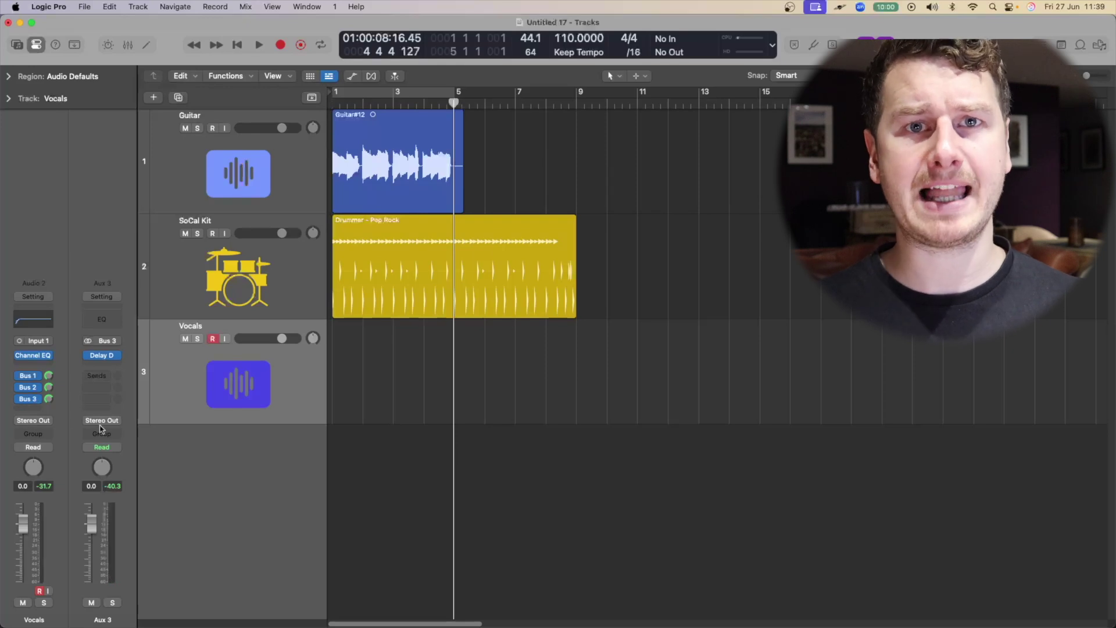
pyautogui.hotkey('alt', 'r')
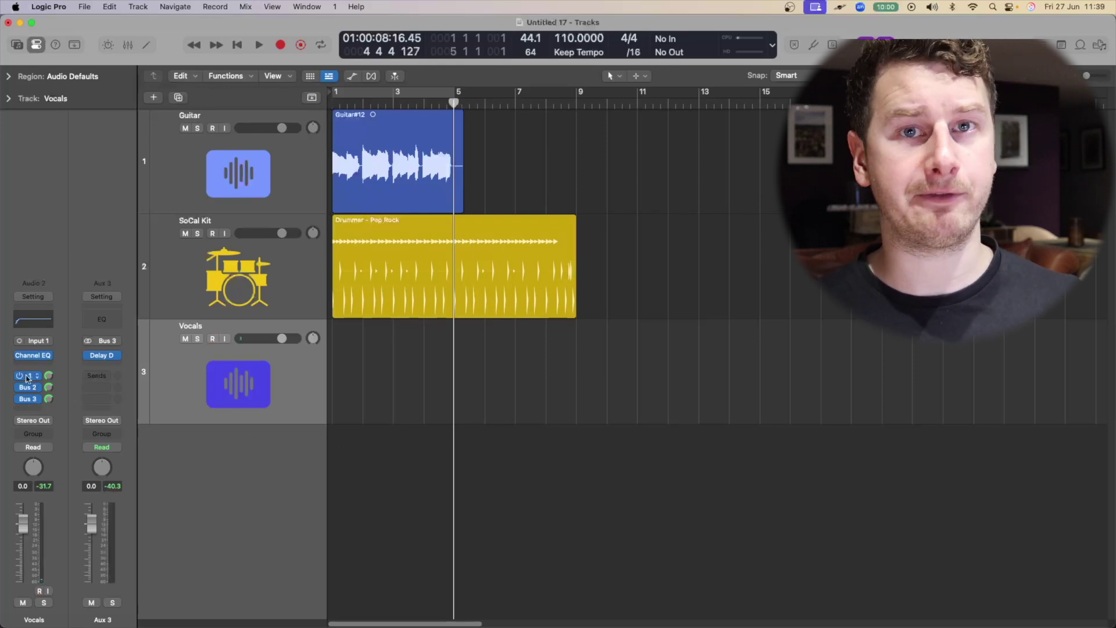
pyautogui.click(26, 381)
pyautogui.click(70, 233)
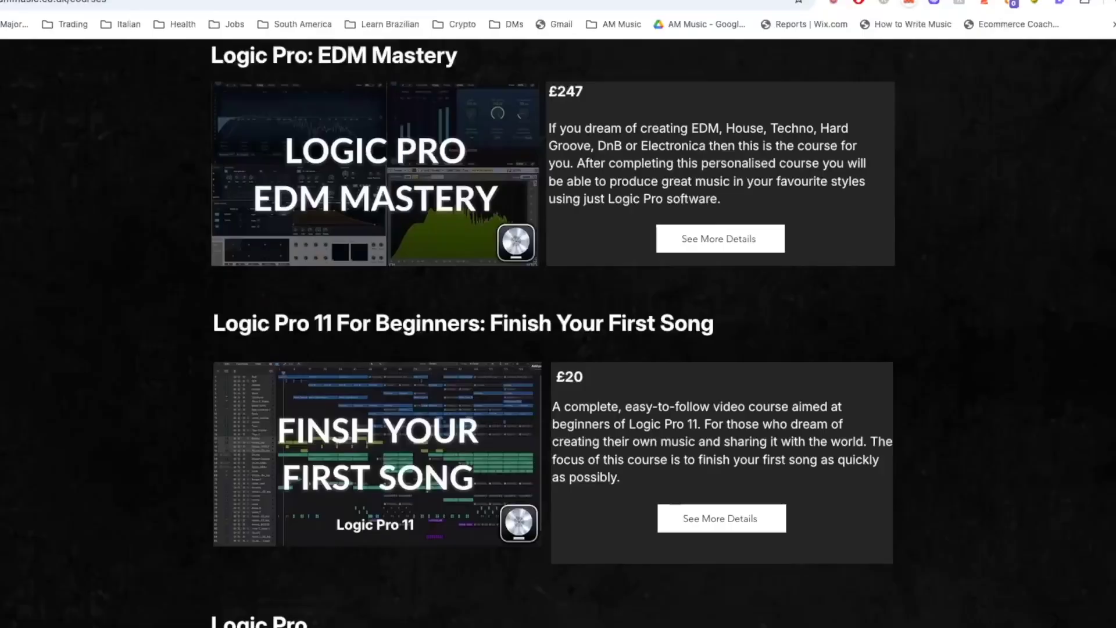
pyautogui.scroll(-3, 553, 295)
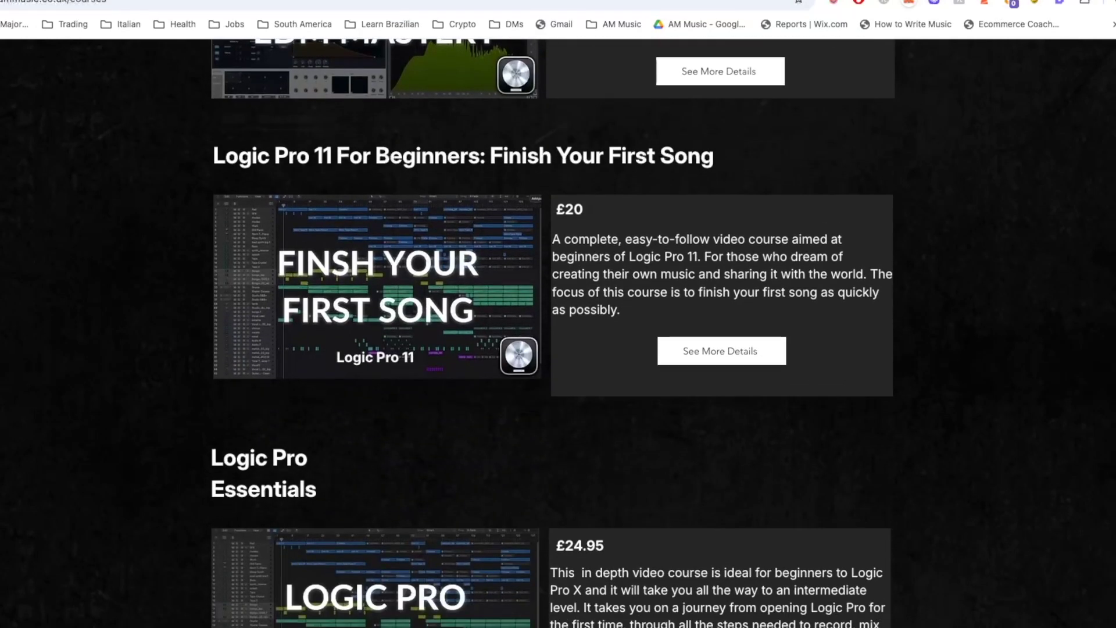
pyautogui.scroll(-4, 553, 295)
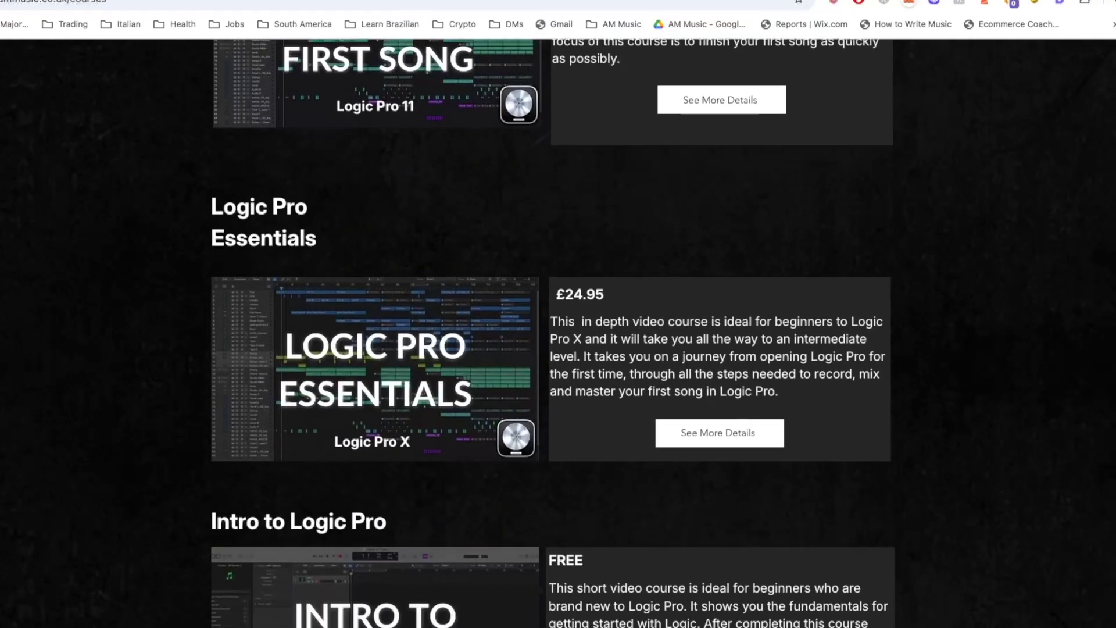
pyautogui.scroll(-2, 553, 295)
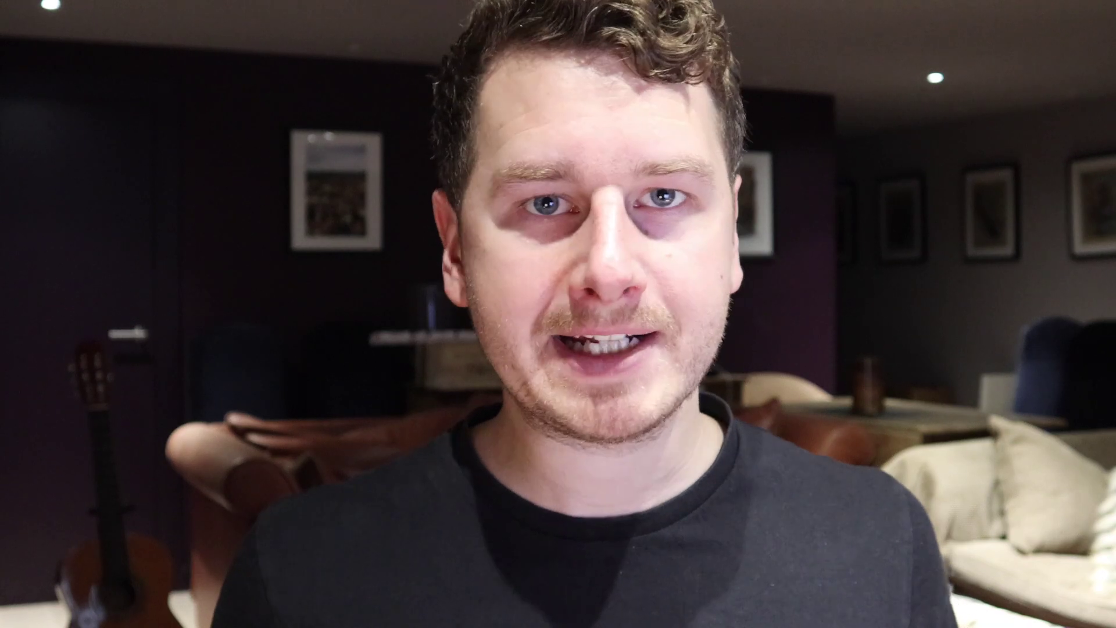